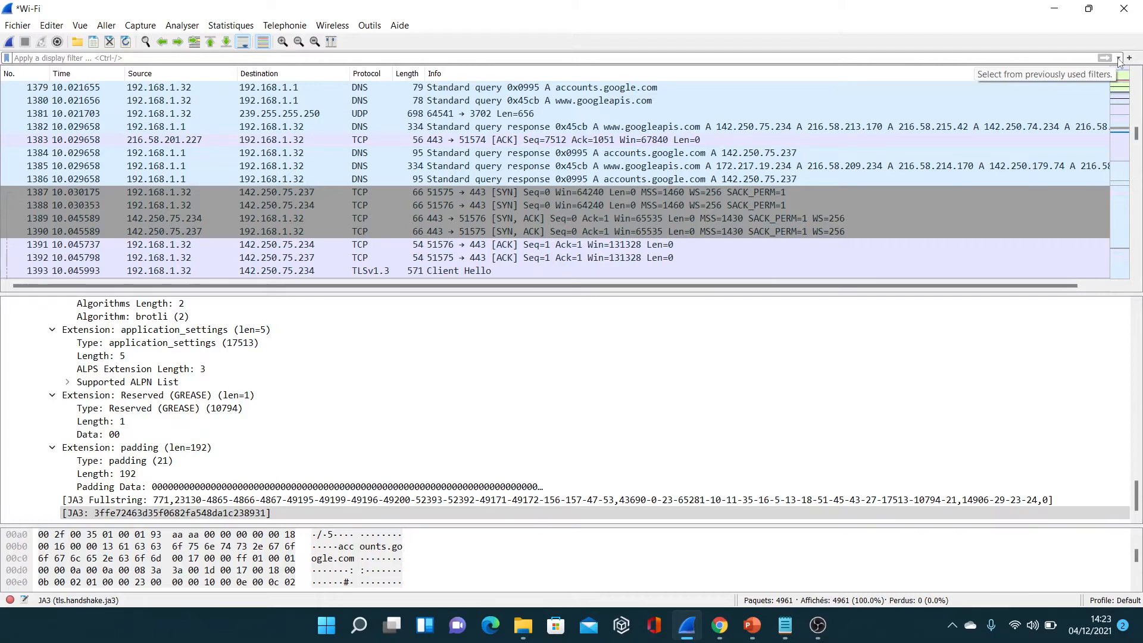
Apply the previously used display filter tls.handshake.type == 1 to the captured packets
click(1119, 58)
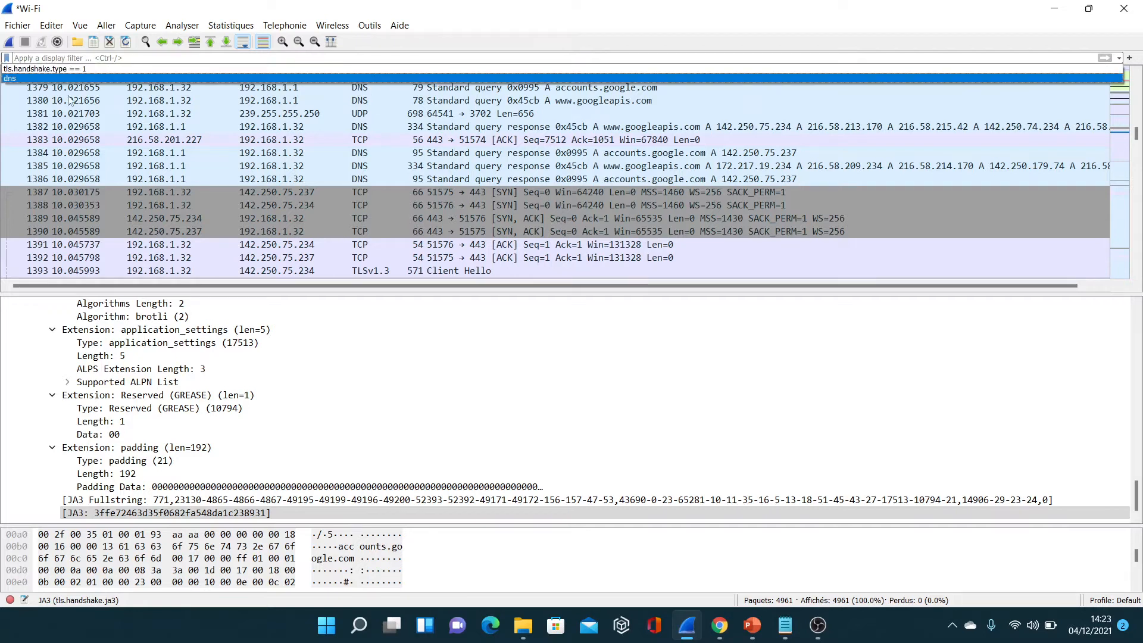
click(42, 68)
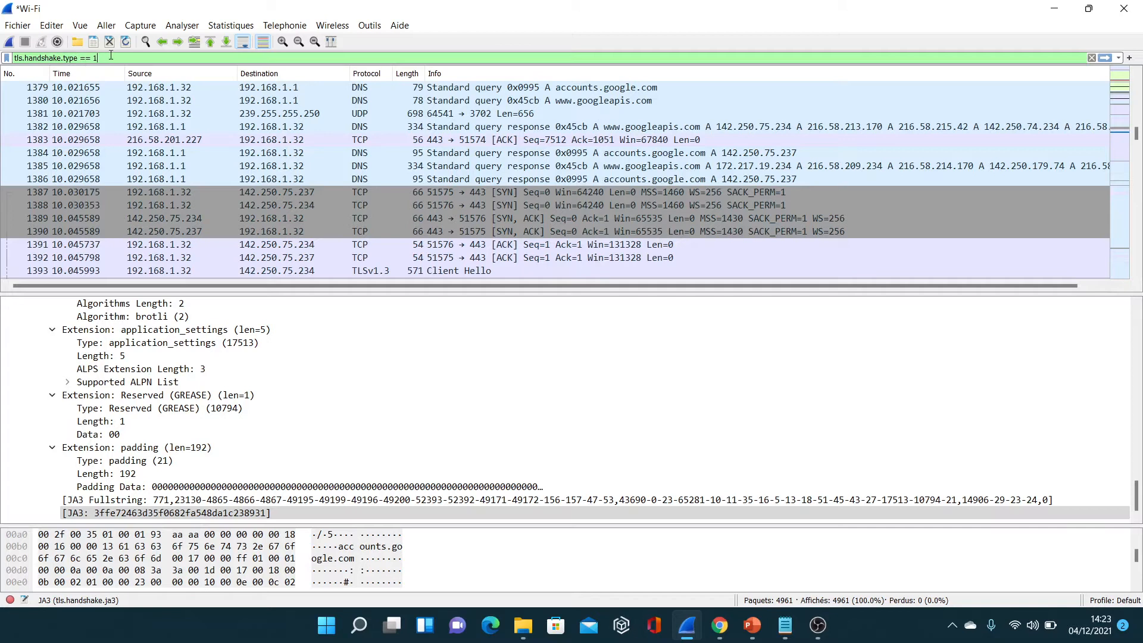
key(Return)
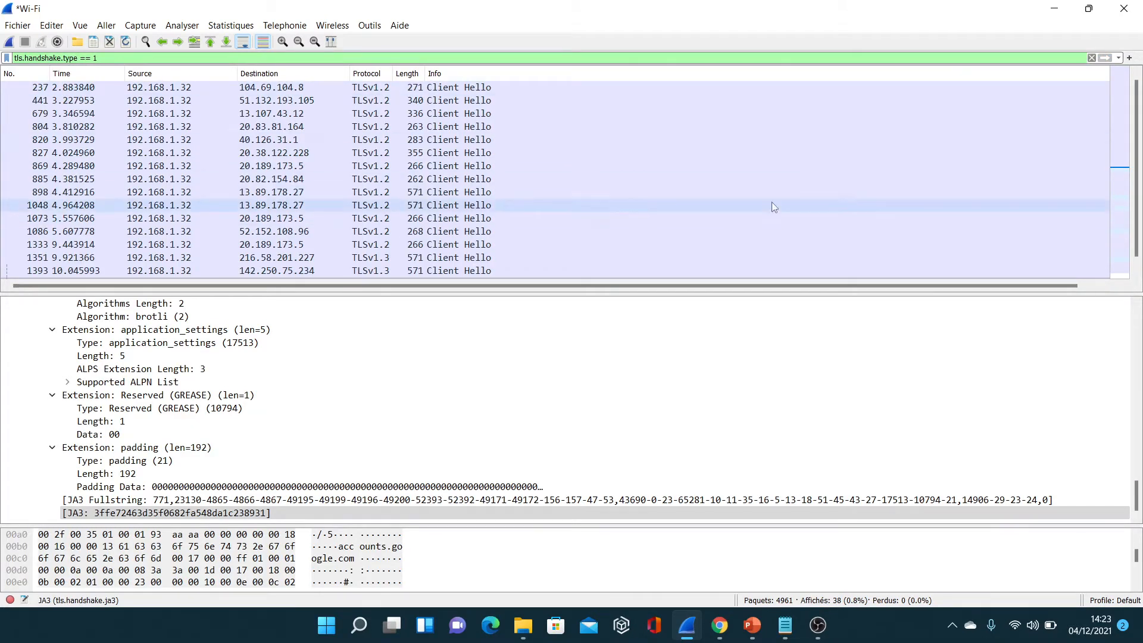
Enlarge the packet details area, review the Client Hello from its beginning, and select the JA3 hash at its end
drag(701, 291, 697, 145)
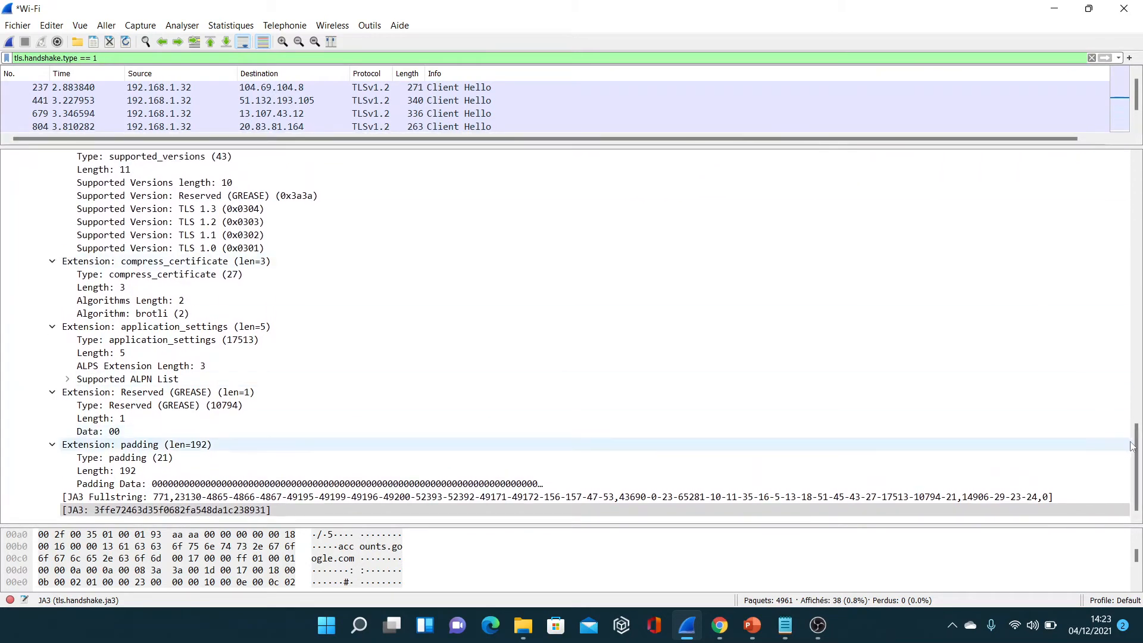
drag(1137, 430, 1118, 110)
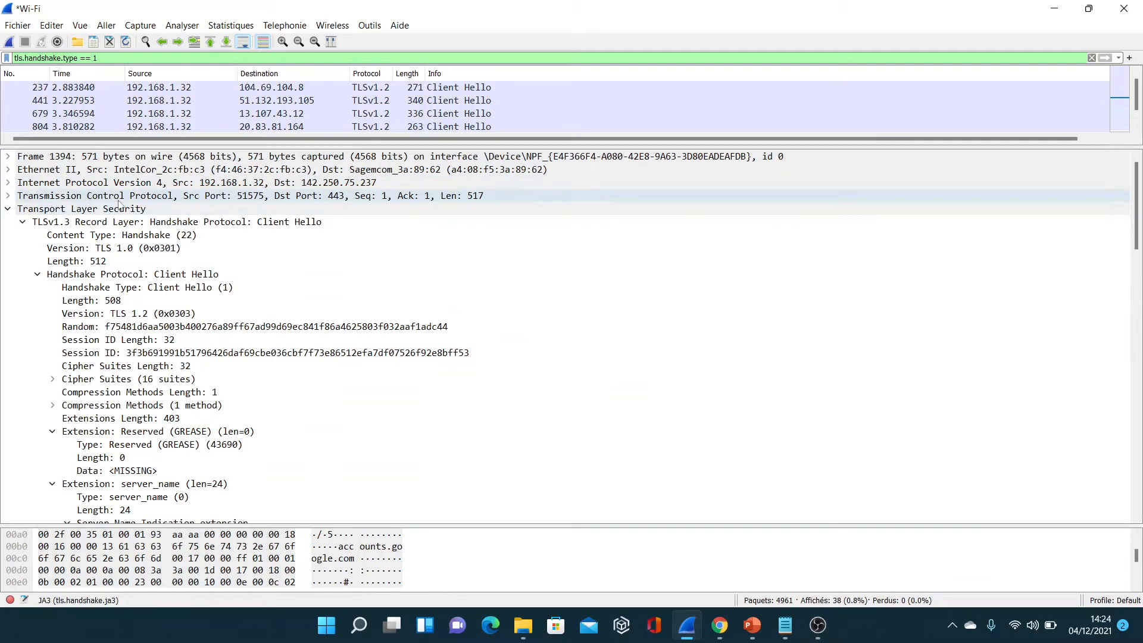
drag(1136, 218, 1137, 489)
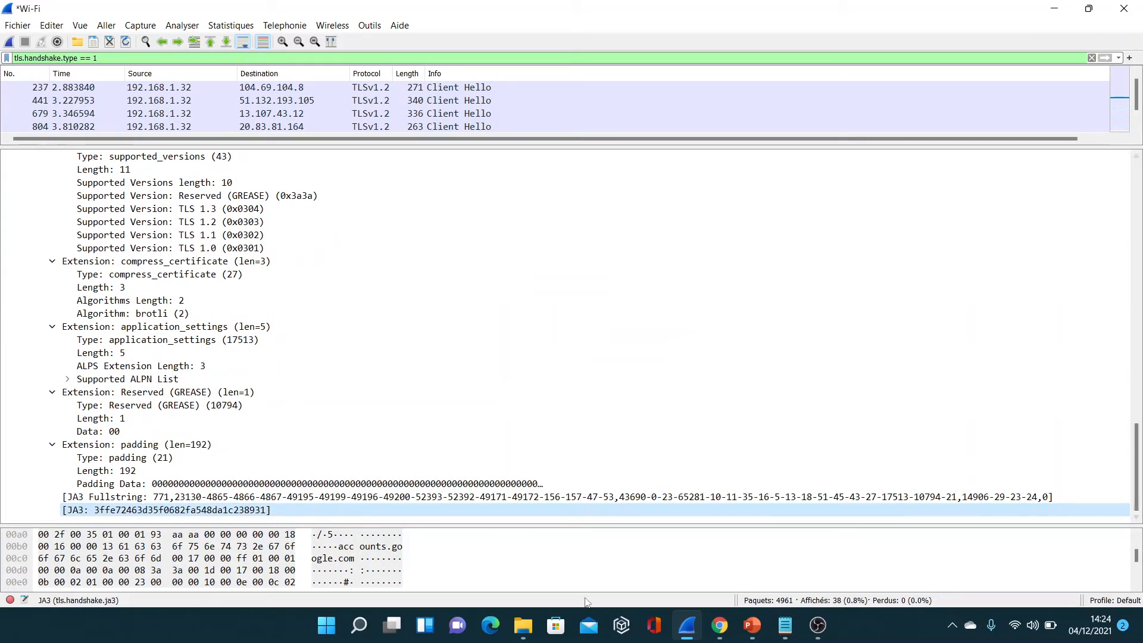
click(70, 510)
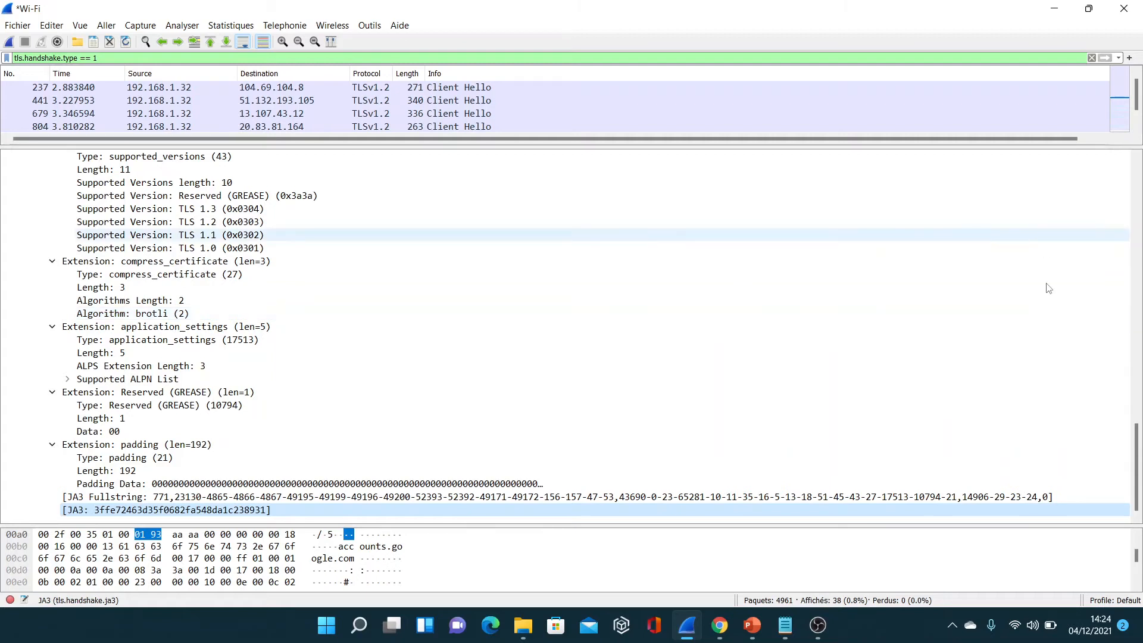
Examine the Client Hello fields used for the fingerprint: TLS version, extensions length and cipher suites length
drag(1136, 452, 1134, 184)
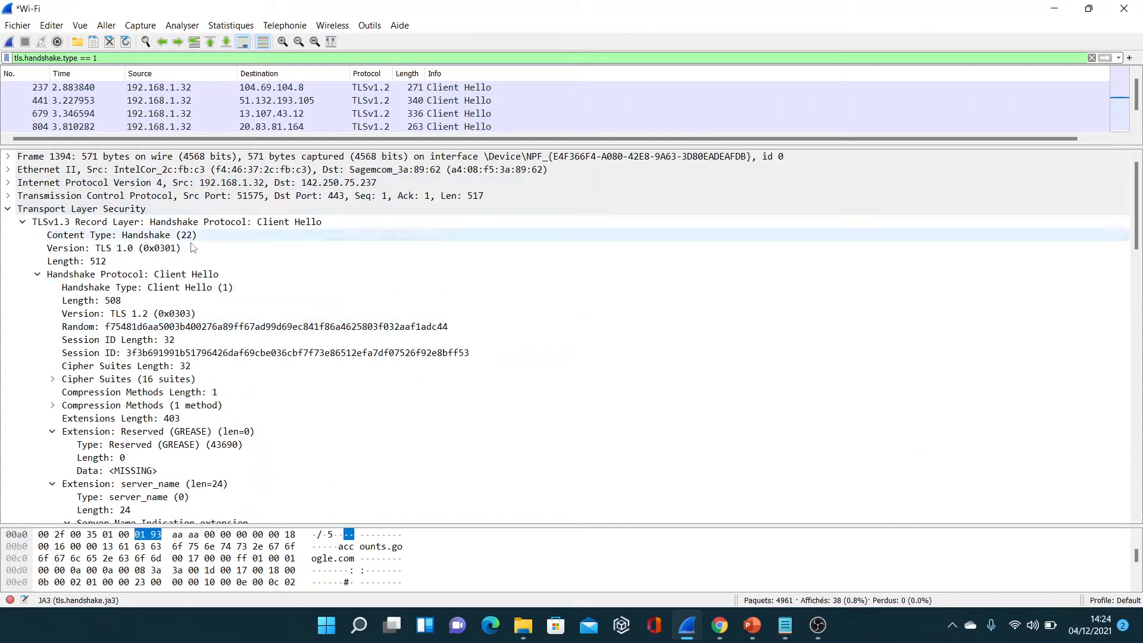
click(132, 314)
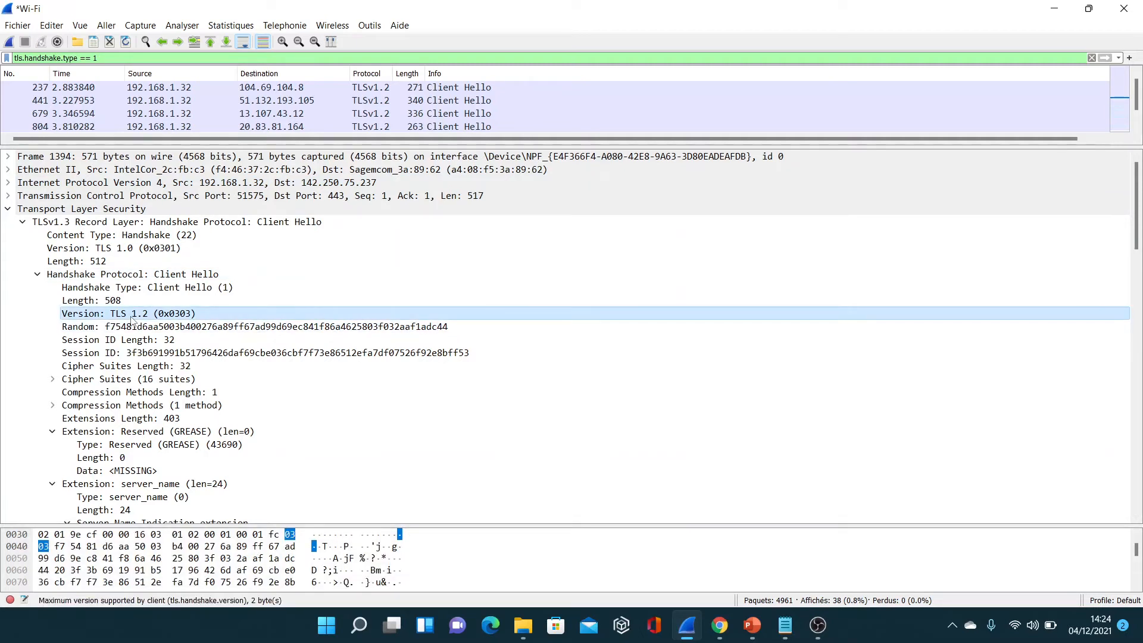
click(138, 420)
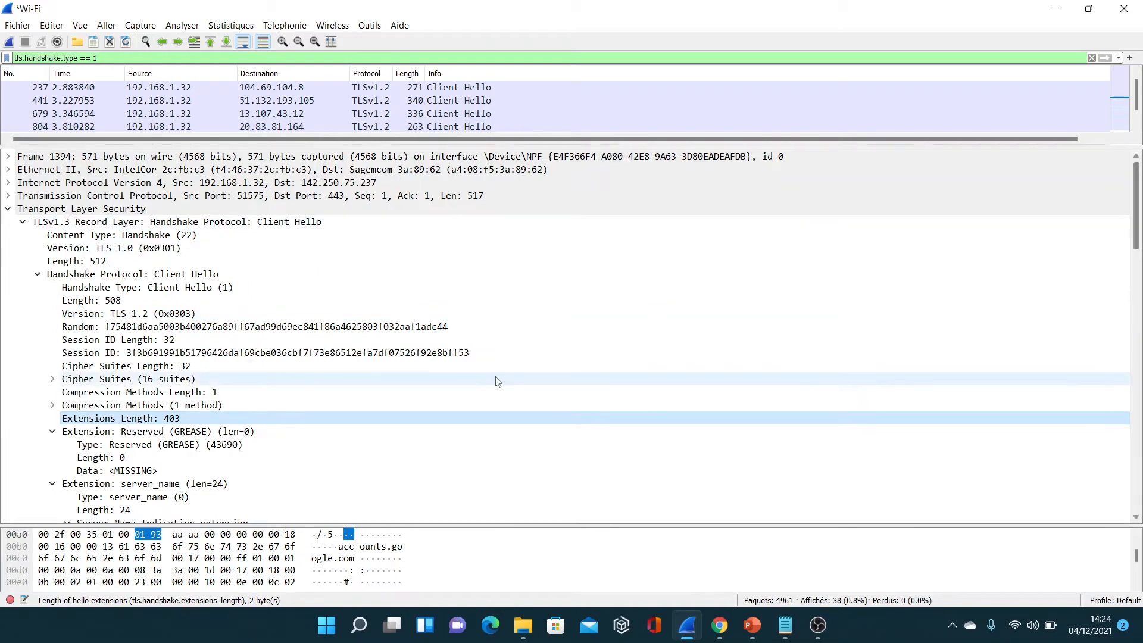
click(96, 366)
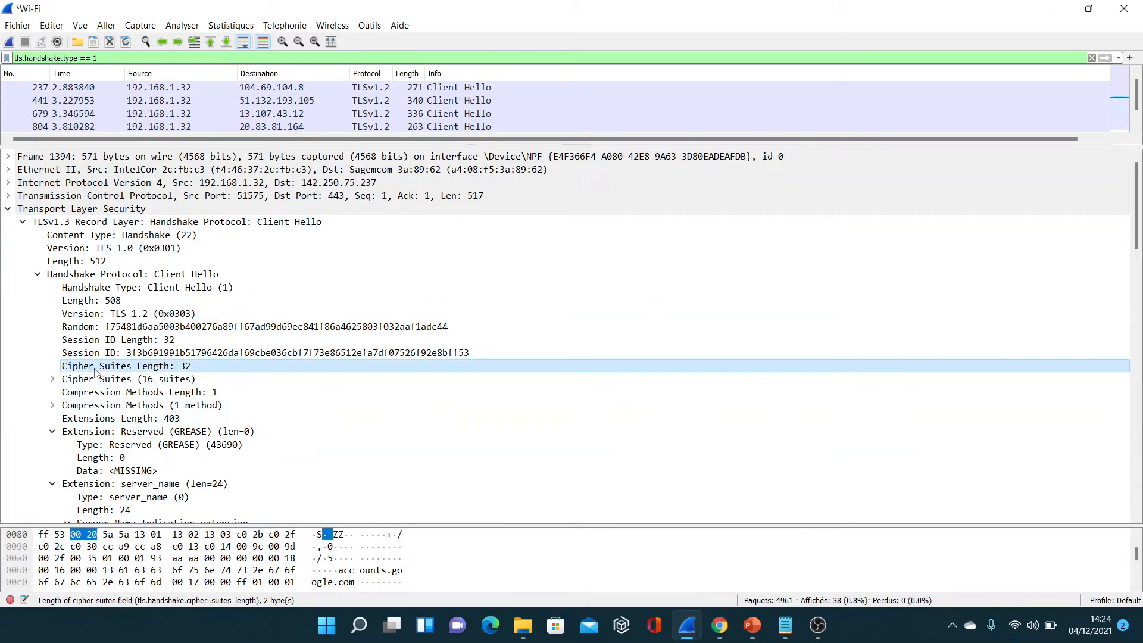
Expand the Client Hello's cipher suites, inspect individual entries, and collapse the list again
click(53, 378)
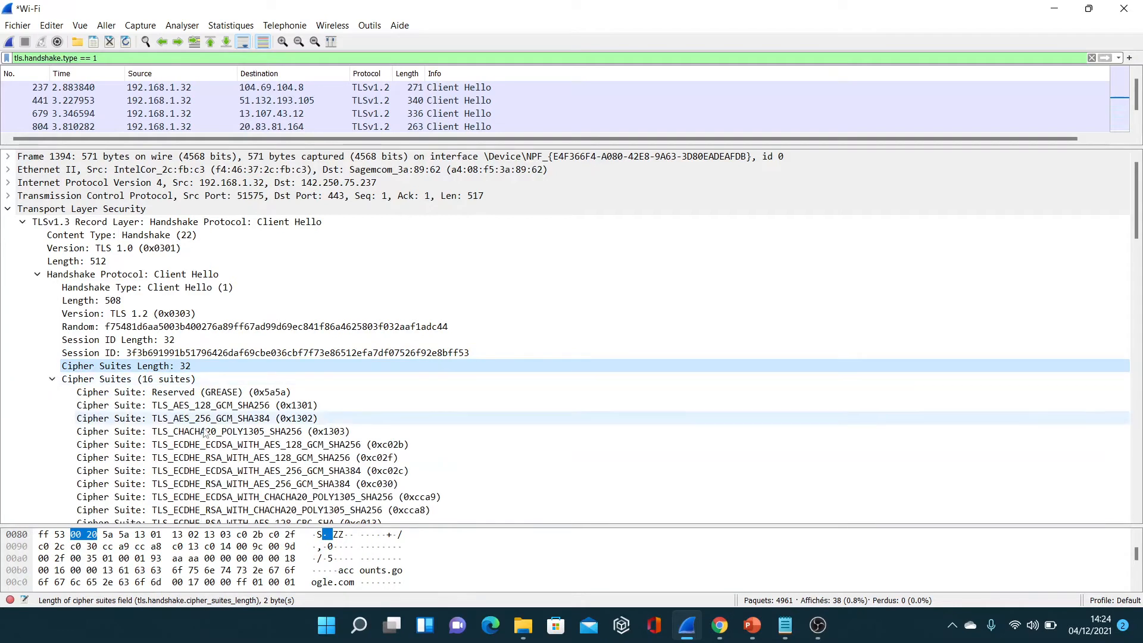
click(203, 421)
click(259, 499)
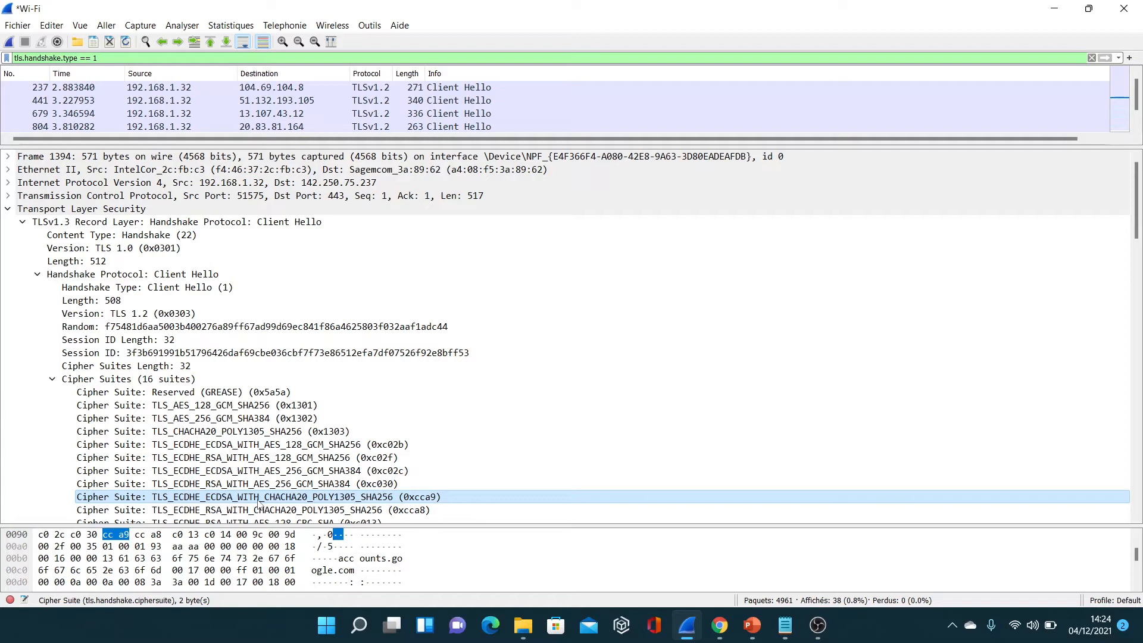
click(52, 380)
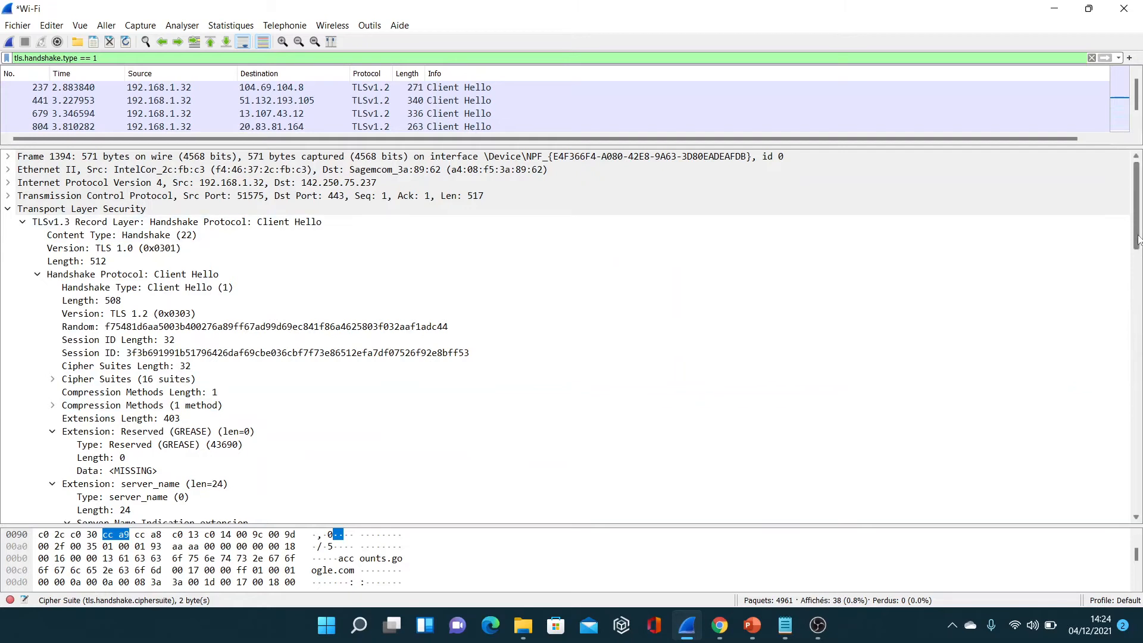
Inspect the ec_point_formats extension and expand its elliptic curves point formats to examine the entry inside
drag(1138, 238, 1140, 339)
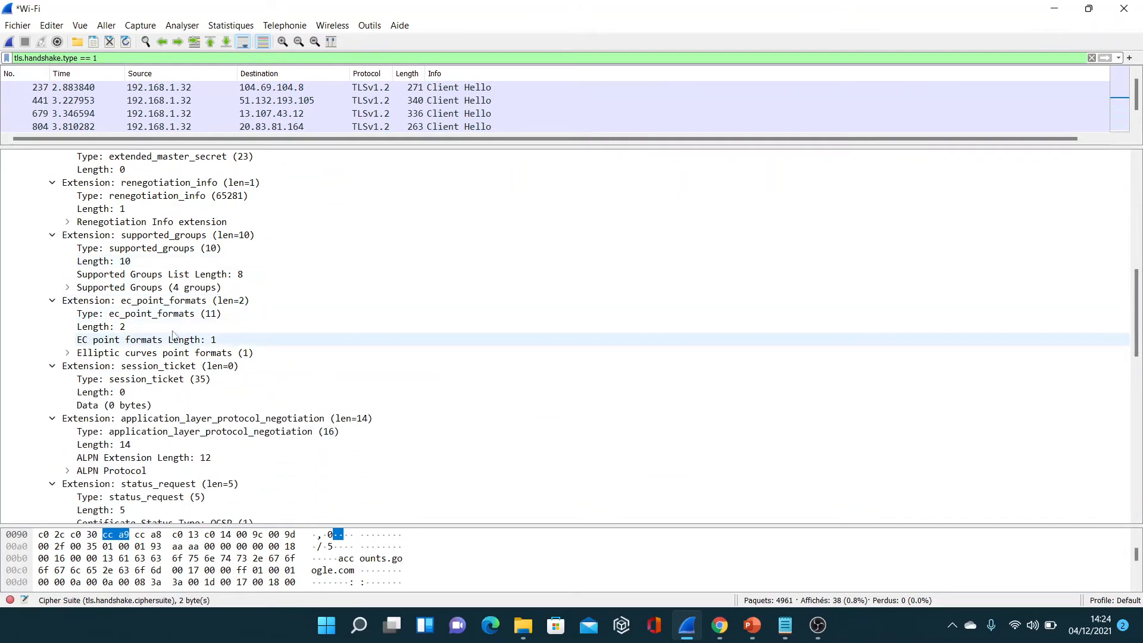
click(173, 305)
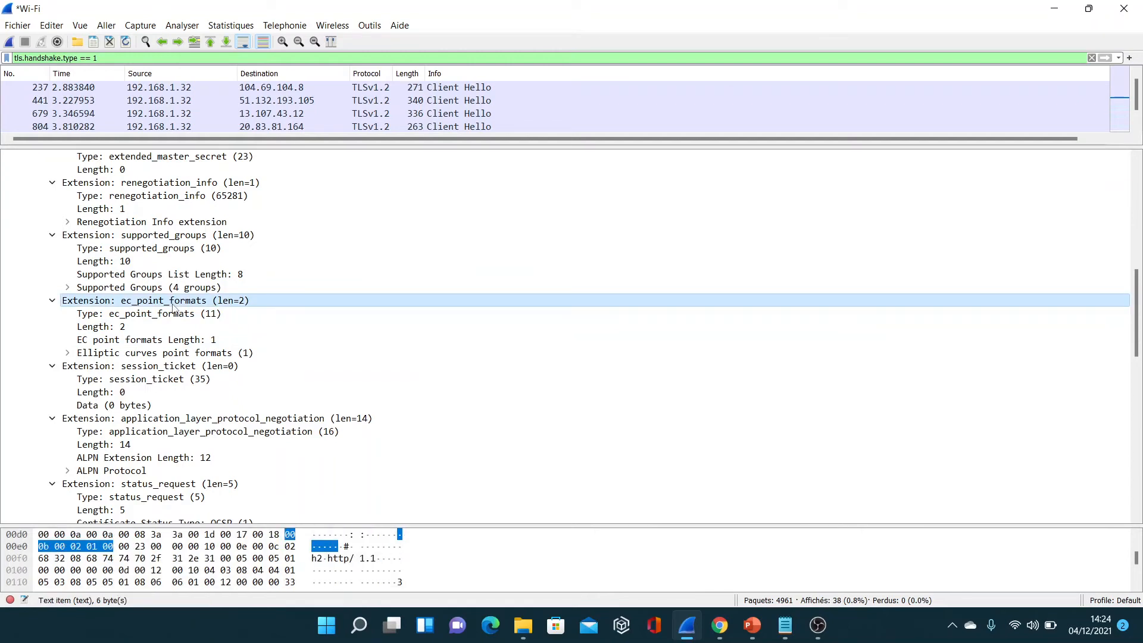
click(170, 356)
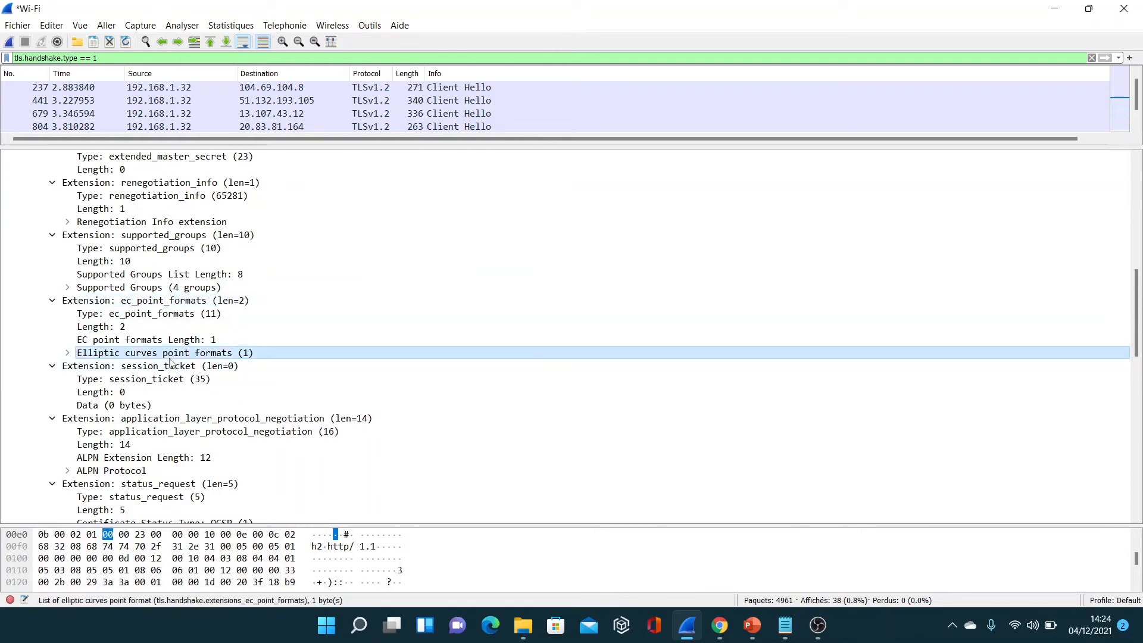
click(67, 353)
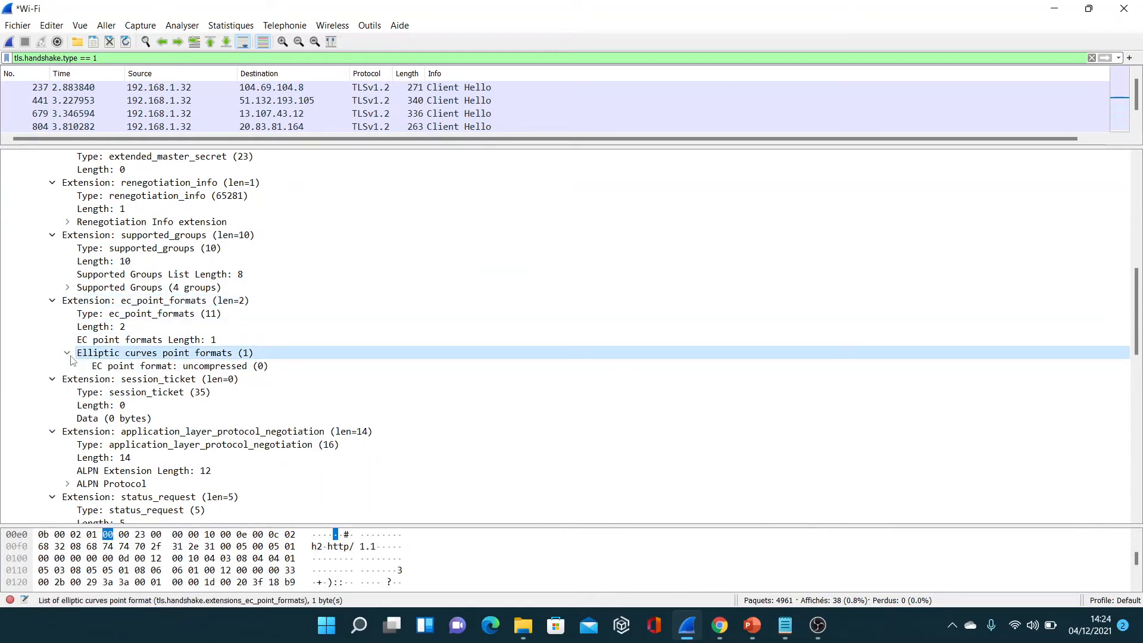
click(132, 366)
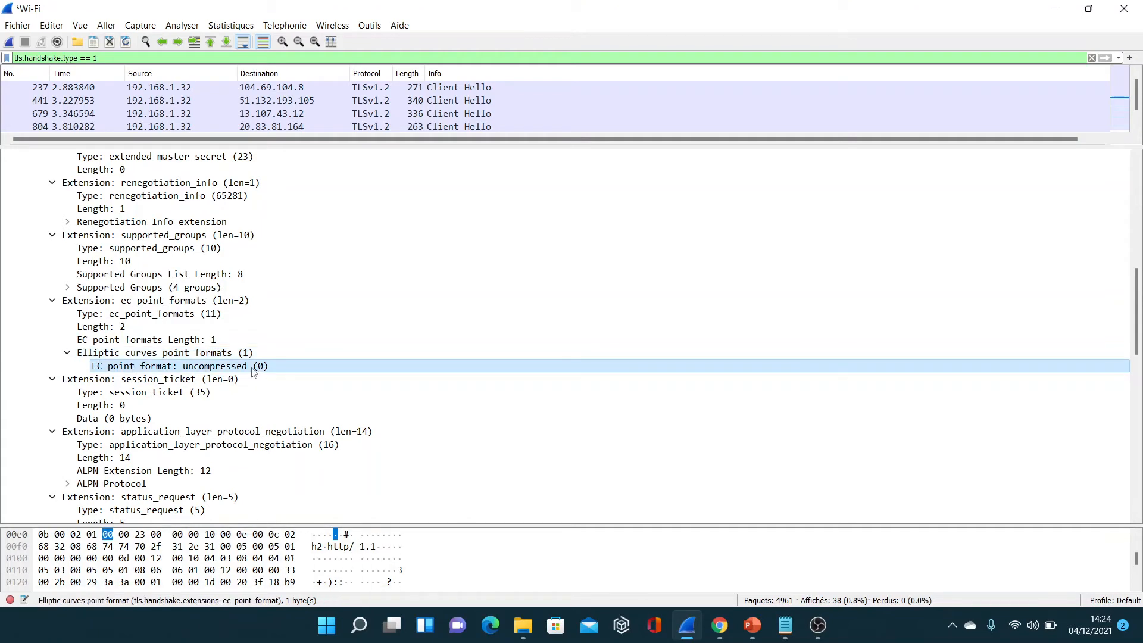
click(141, 303)
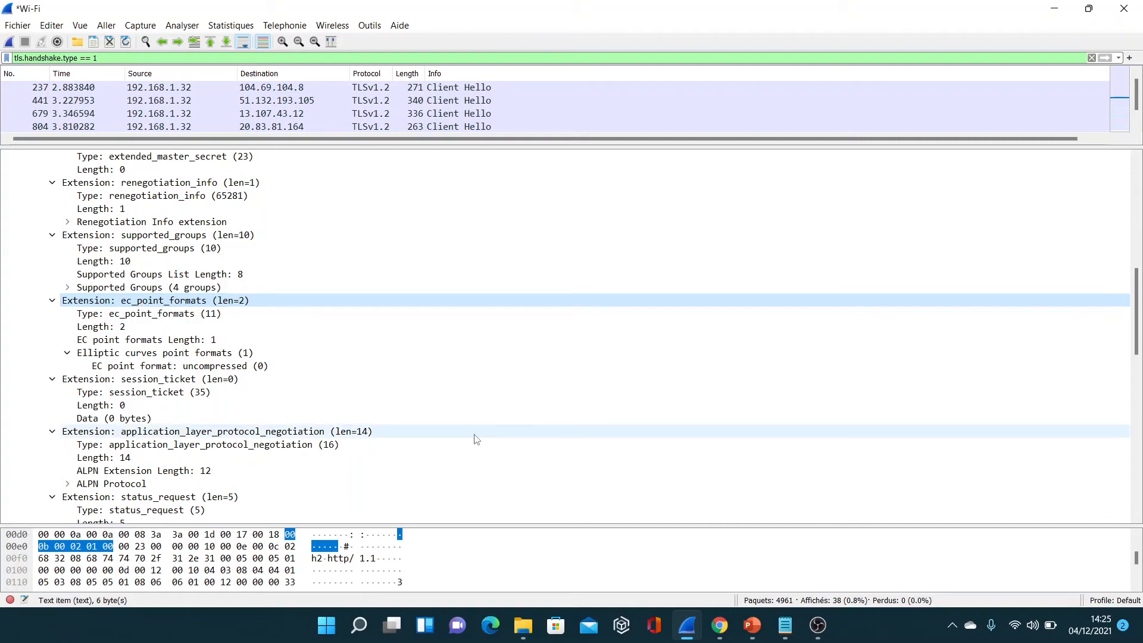
Copy the value of the JA3 hash at the end of the Client Hello details
drag(1136, 308, 1141, 466)
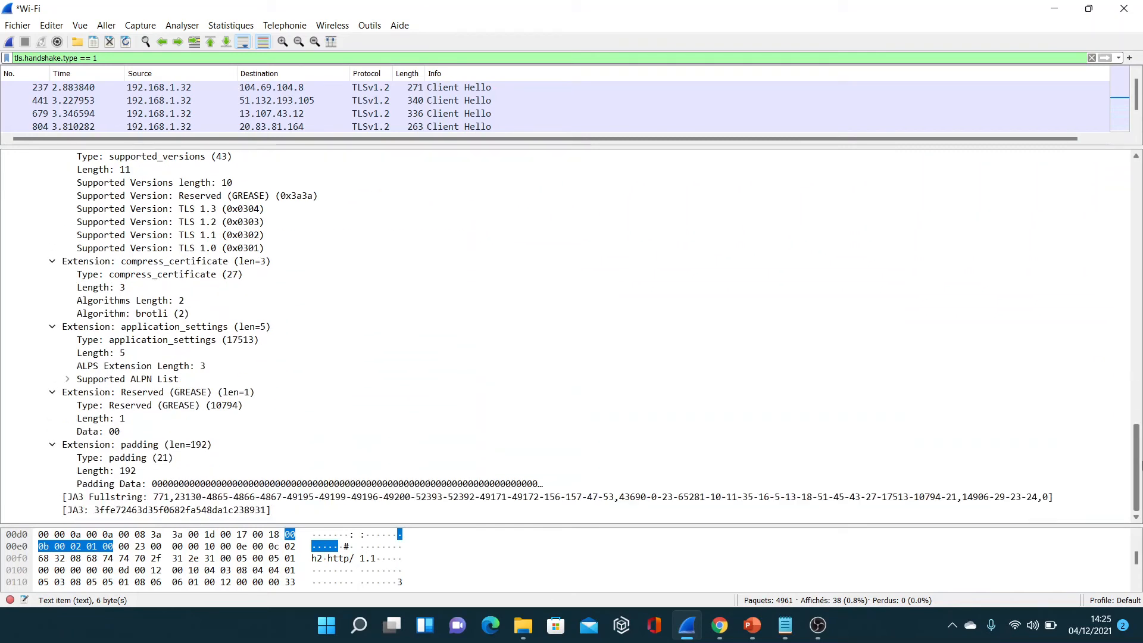
click(170, 511)
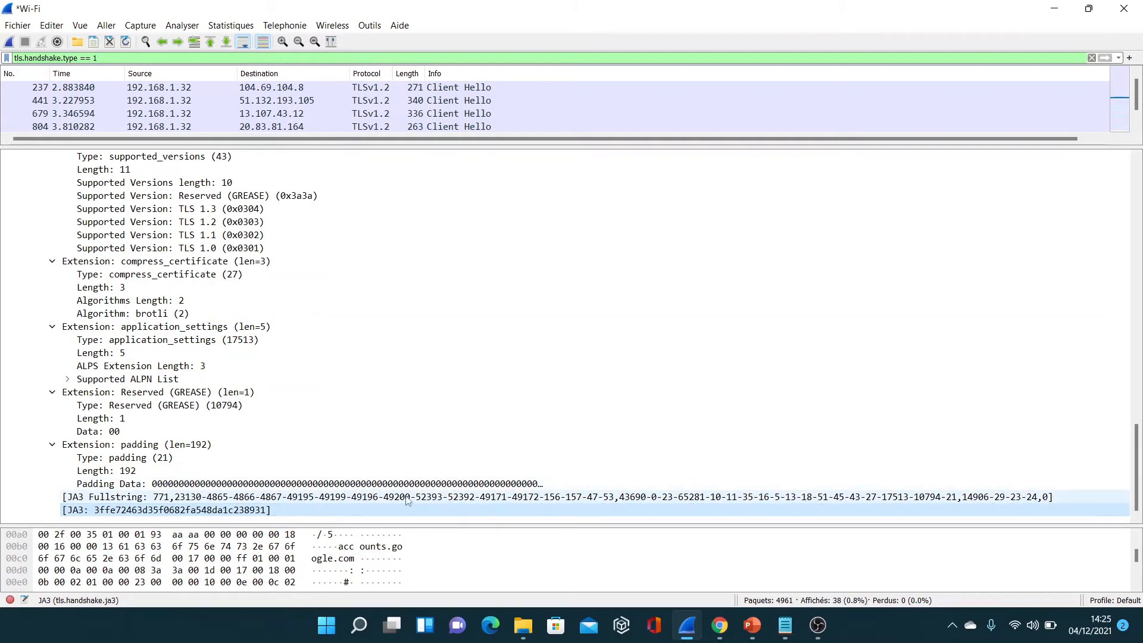
right_click(175, 511)
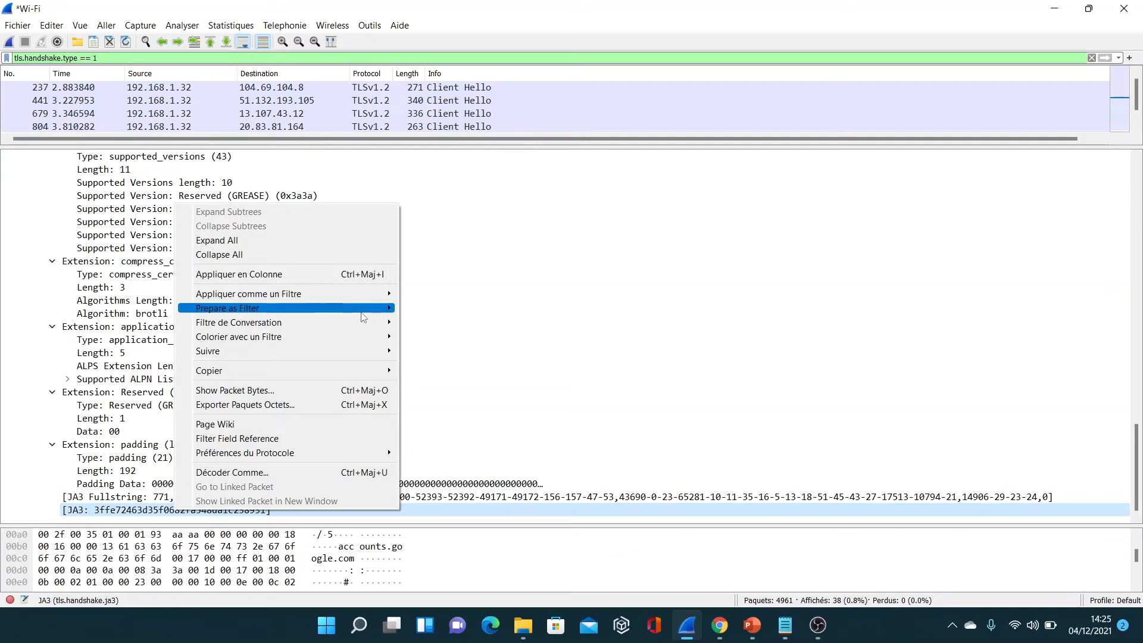
mouse_move(370, 370)
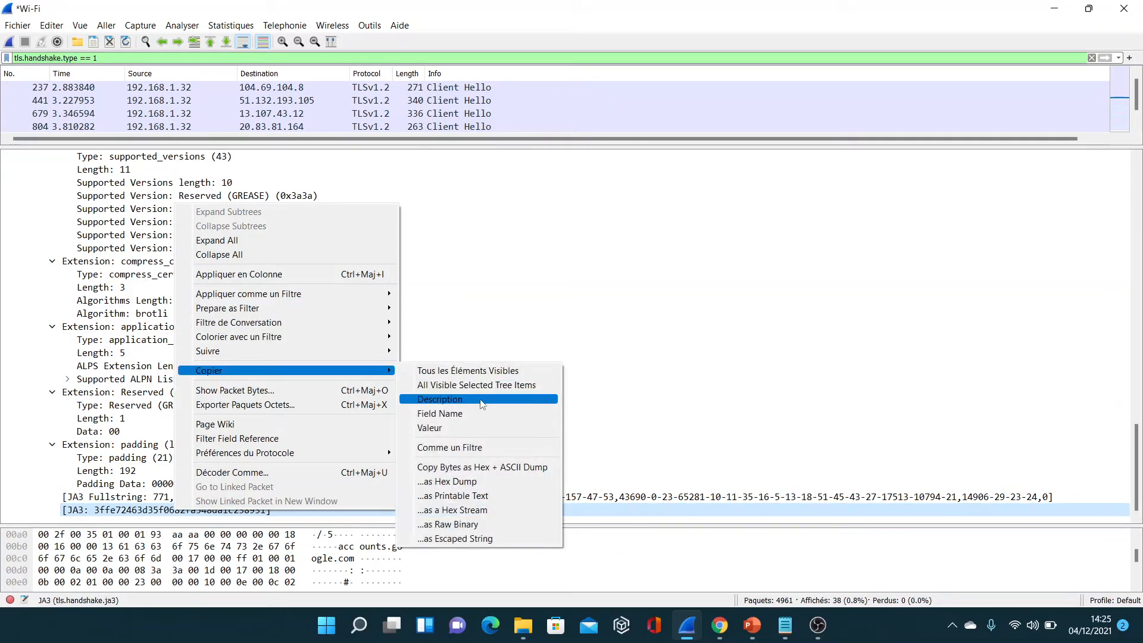
click(472, 429)
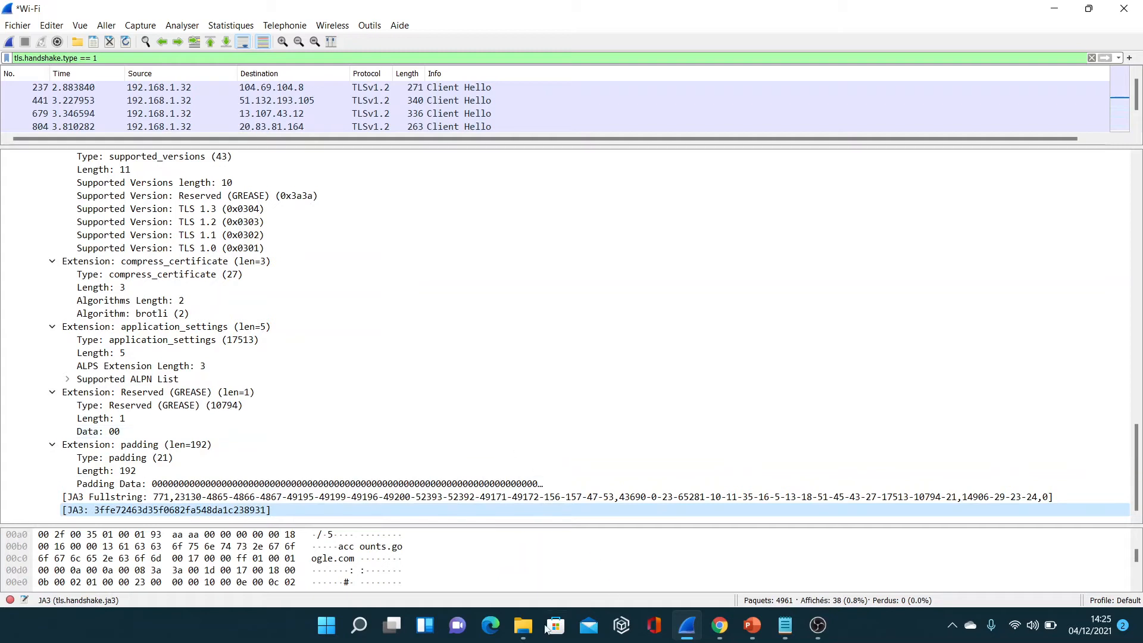
Switch to the JA3 SSL Fingerprint page in Chrome, dismiss the tab-grouping tip, and search for the hash 3ffe72463d35f0682fa548da1c238931
mouse_move(714, 613)
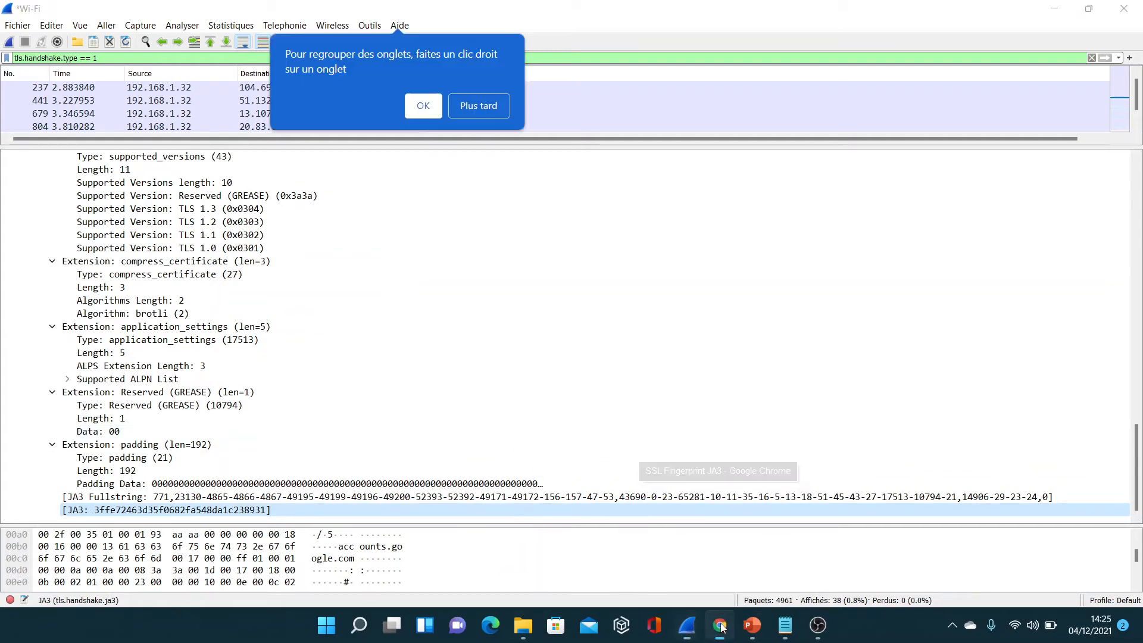
click(717, 553)
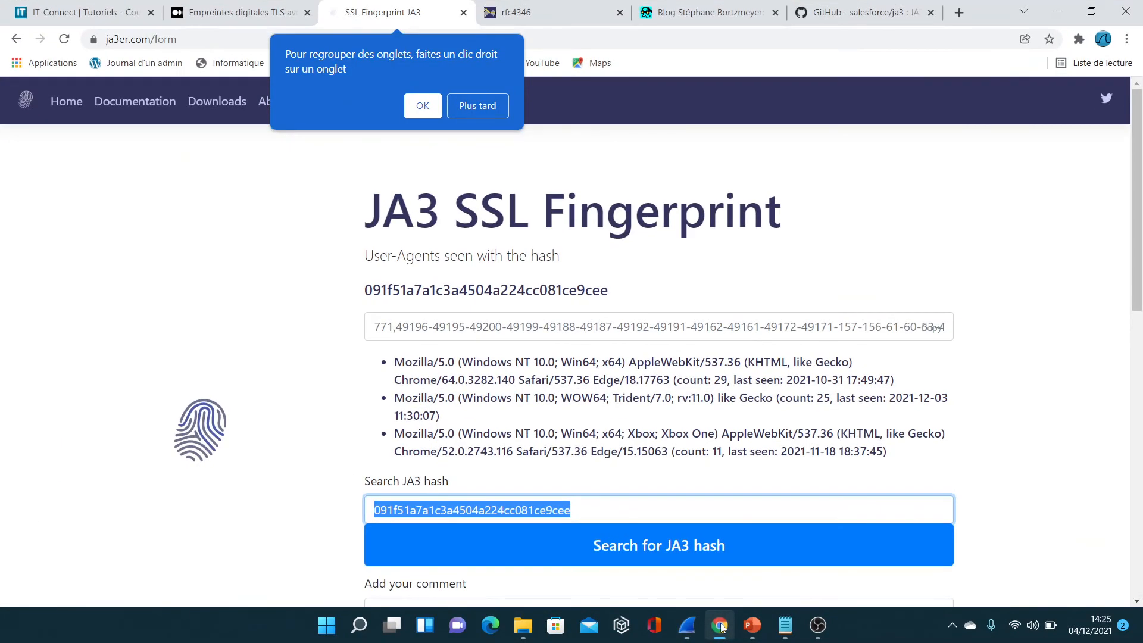
click(432, 116)
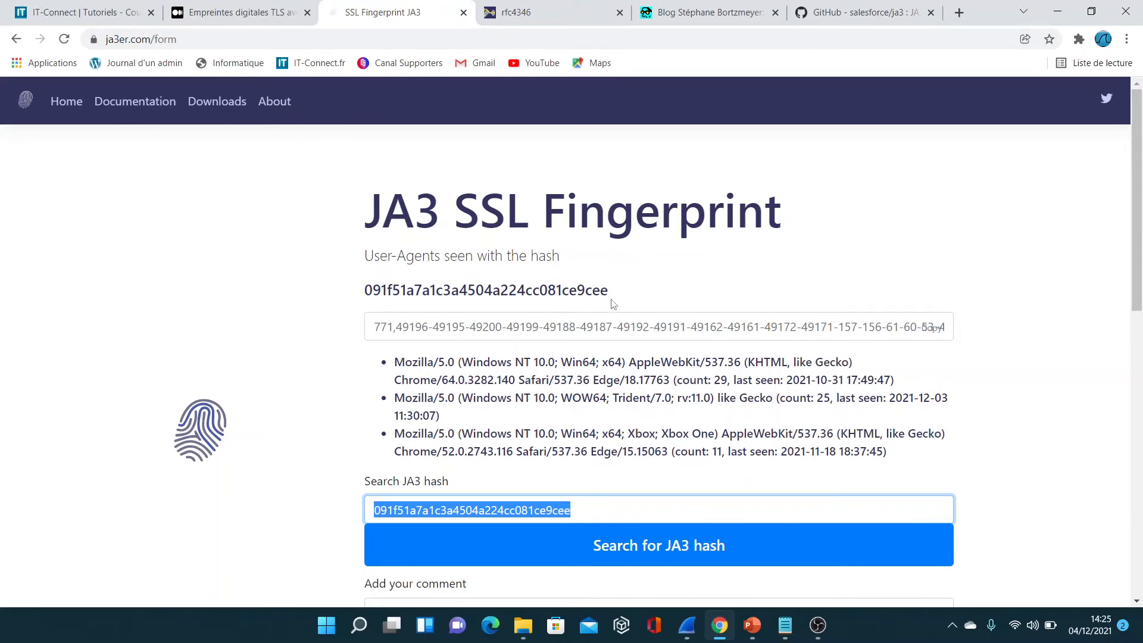
click(595, 516)
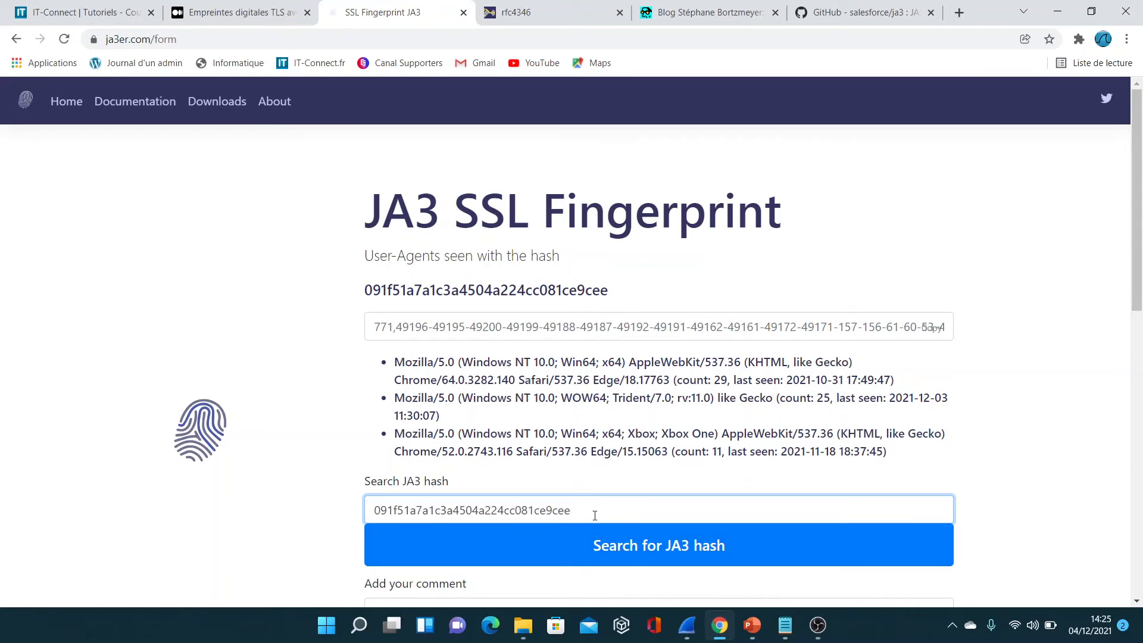
drag(595, 515, 325, 521)
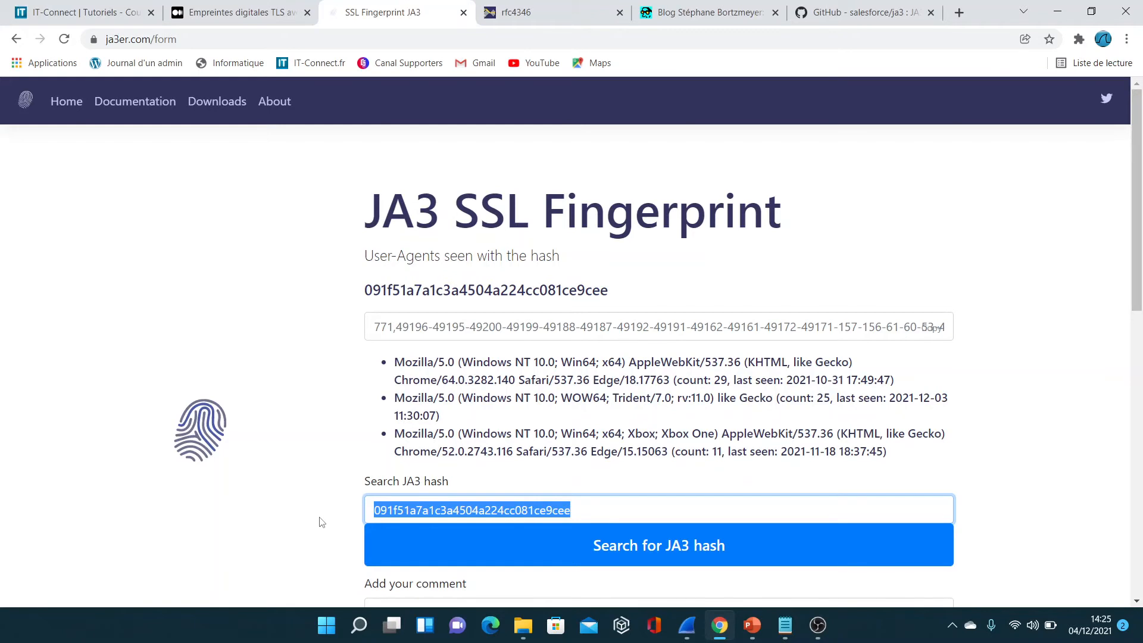
key(ctrl+v)
click(625, 547)
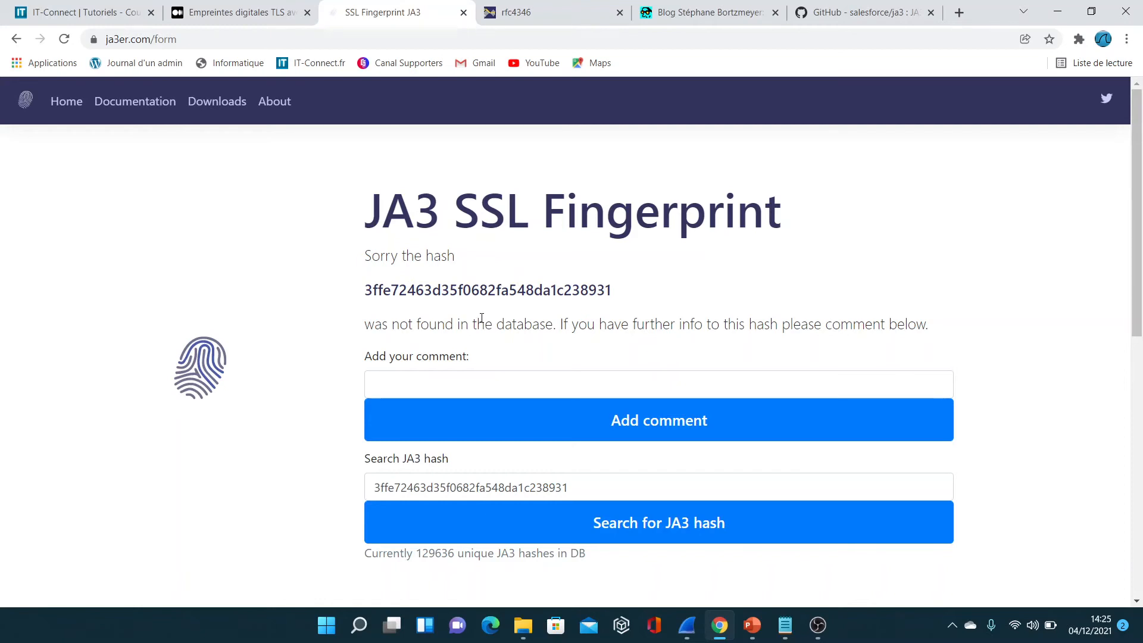
Copy the hash 091f51a7a1c3a4504a224cc081ce9cee from the Notepad note and search for it on the JA3 SSL Fingerprint page
click(785, 629)
drag(254, 89, 46, 88)
key(ctrl+c)
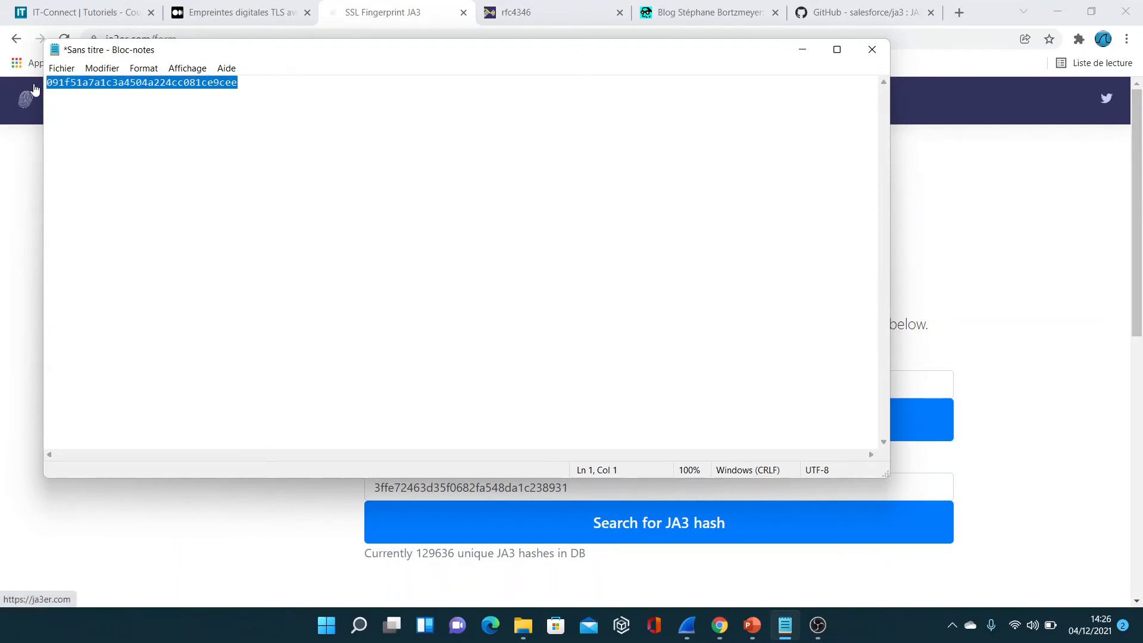
click(803, 50)
drag(607, 487, 304, 502)
key(ctrl+v)
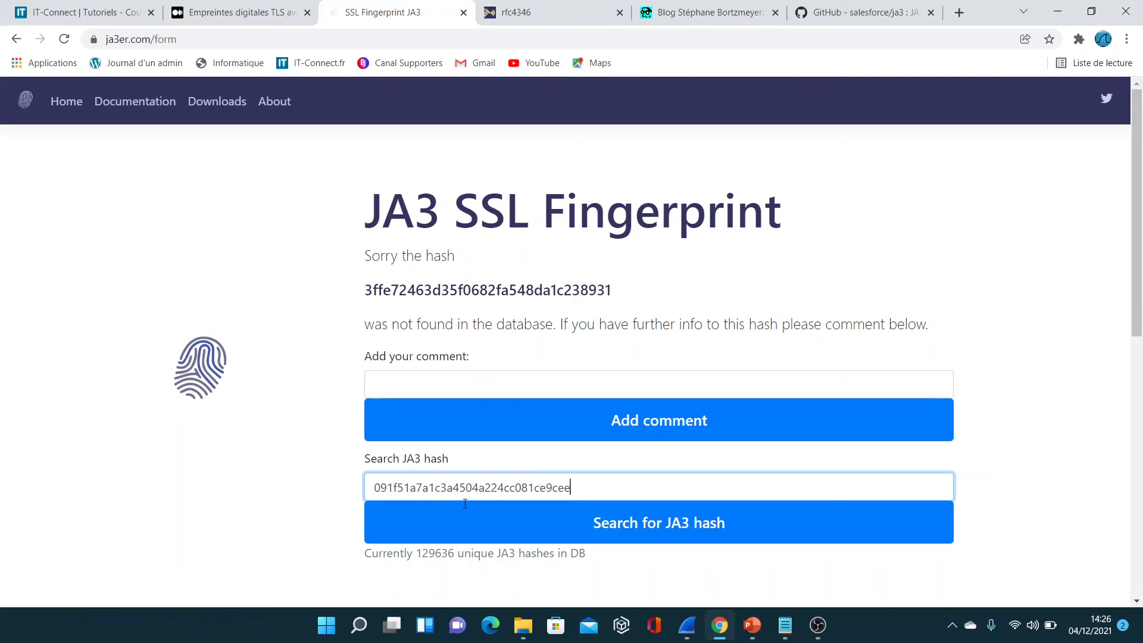
click(615, 519)
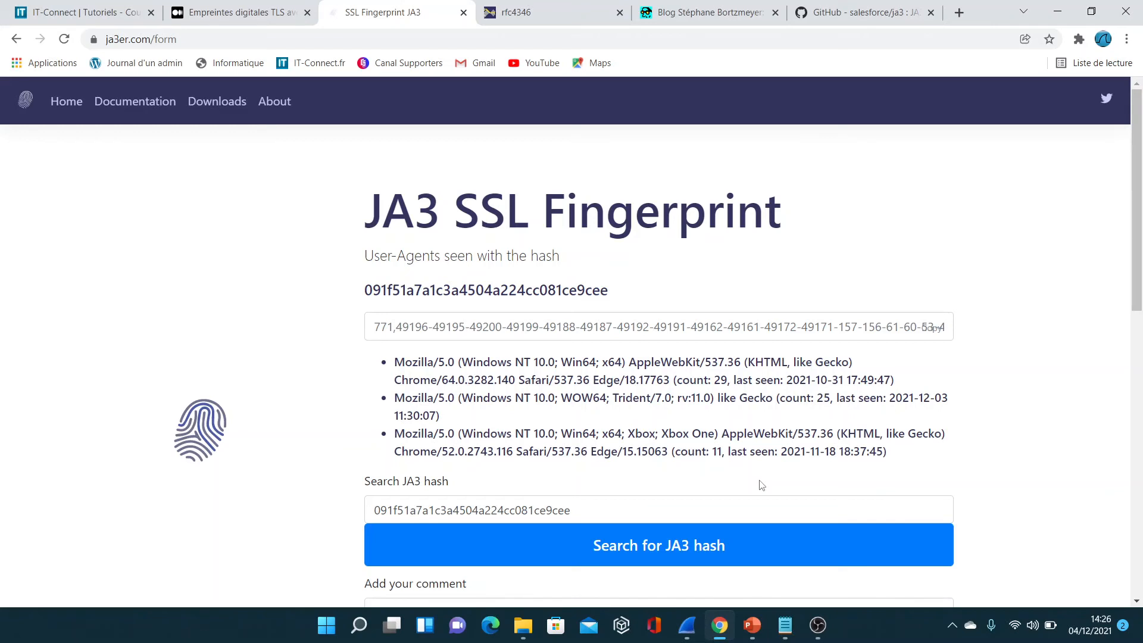
Switch to the running PowerPoint slideshow and advance from the J3A slide to the LIENS slide
click(691, 626)
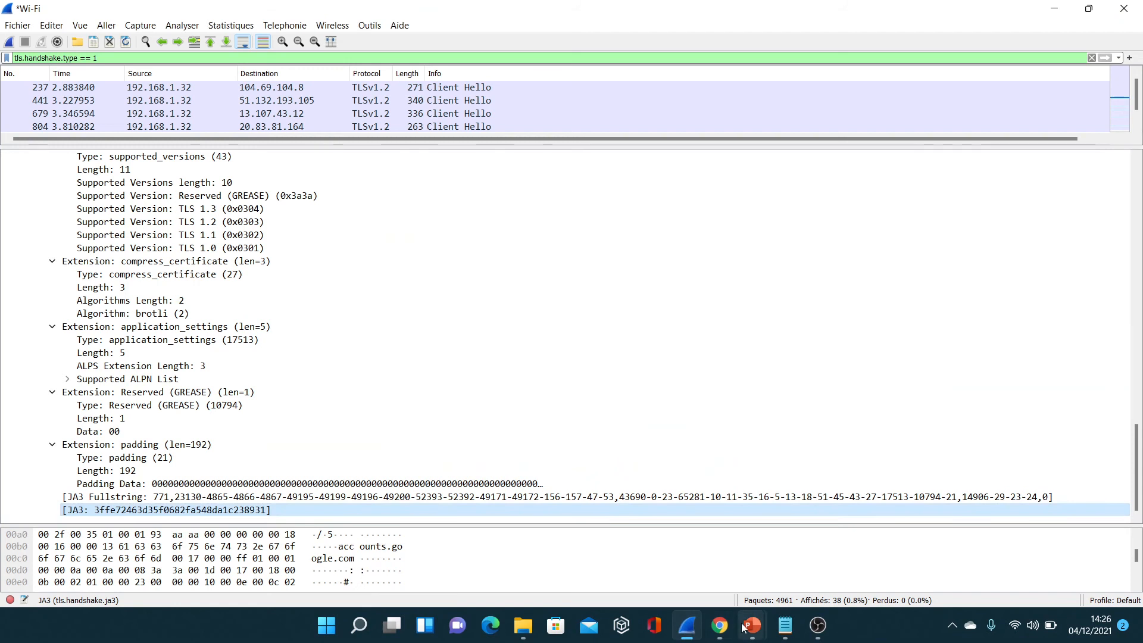
mouse_move(752, 626)
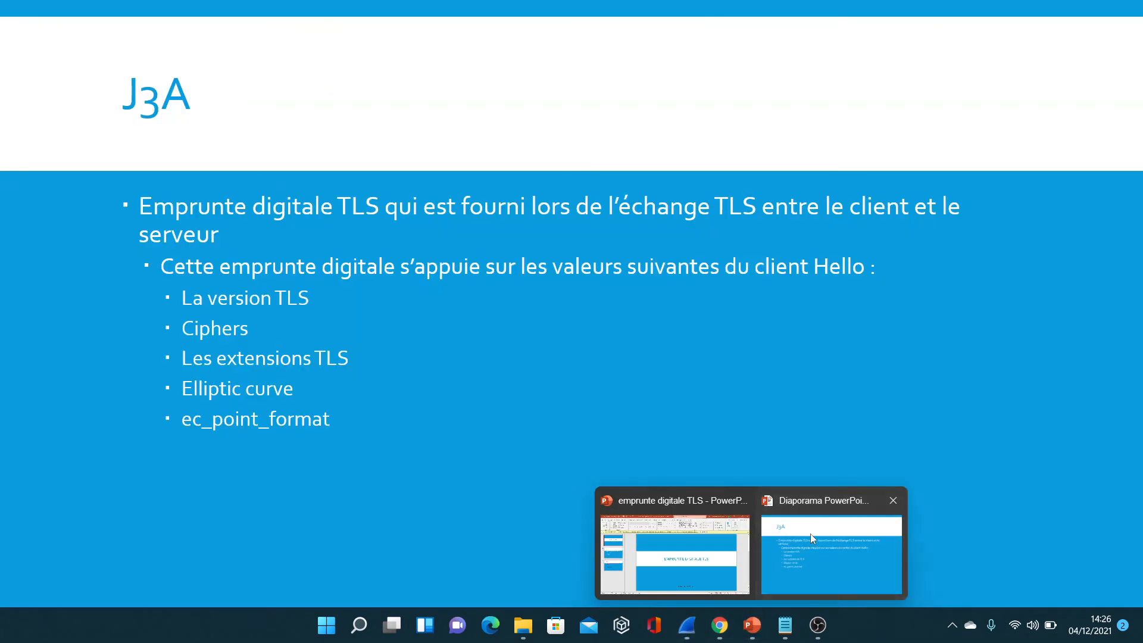
click(810, 534)
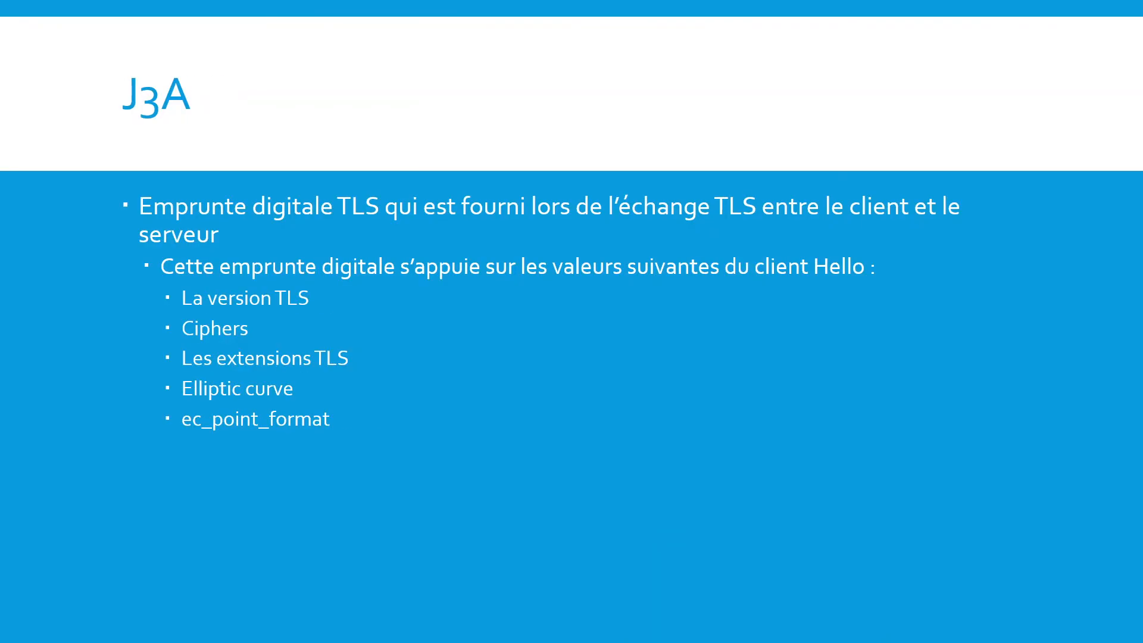
key(Right)
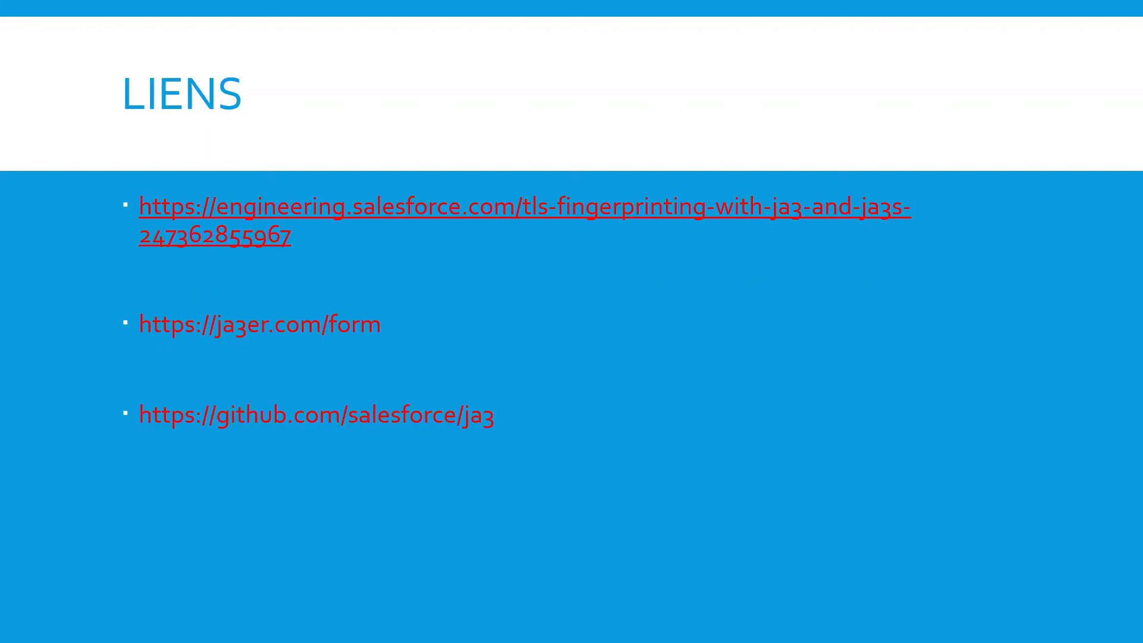